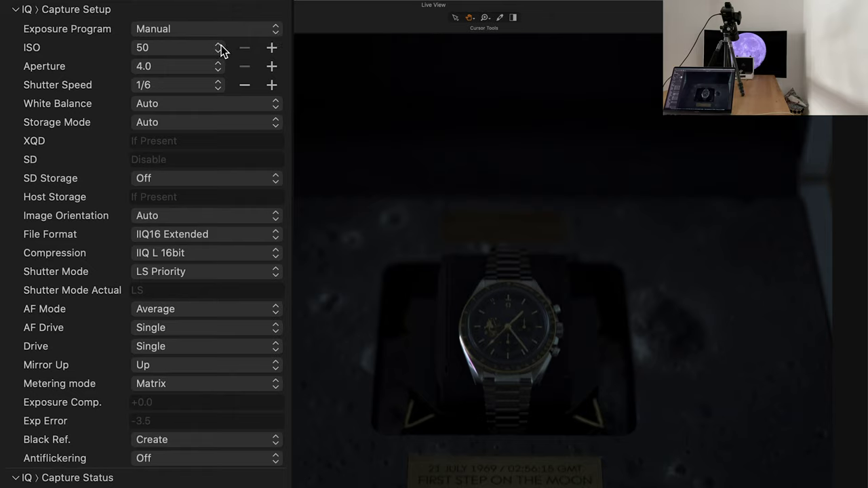
Keep aperture 4.0 and IIQ16 Extended format, and set shutter speed to 1/2
click(218, 67)
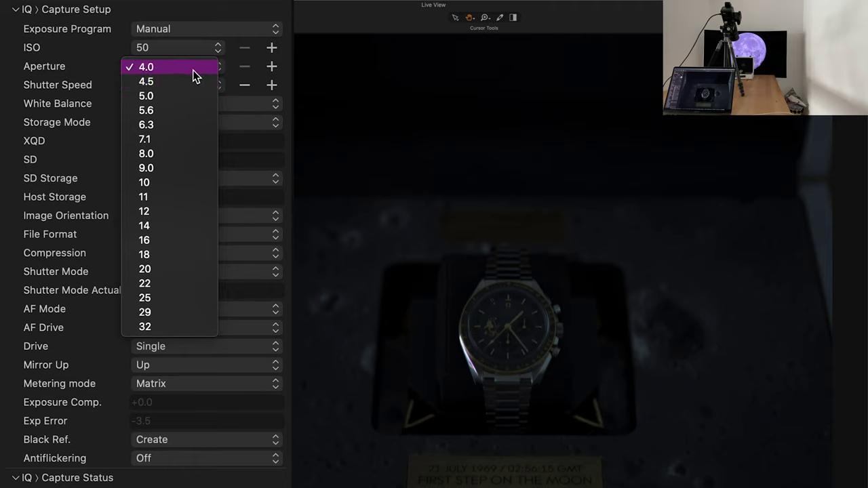
click(193, 68)
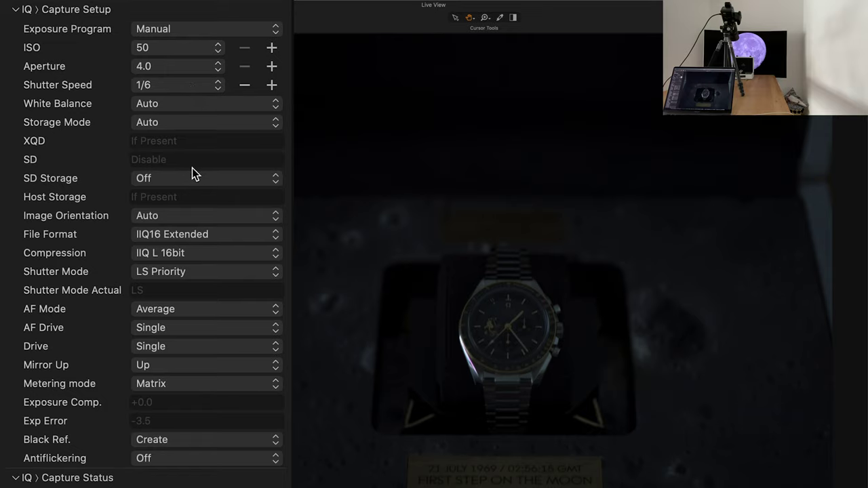
click(275, 236)
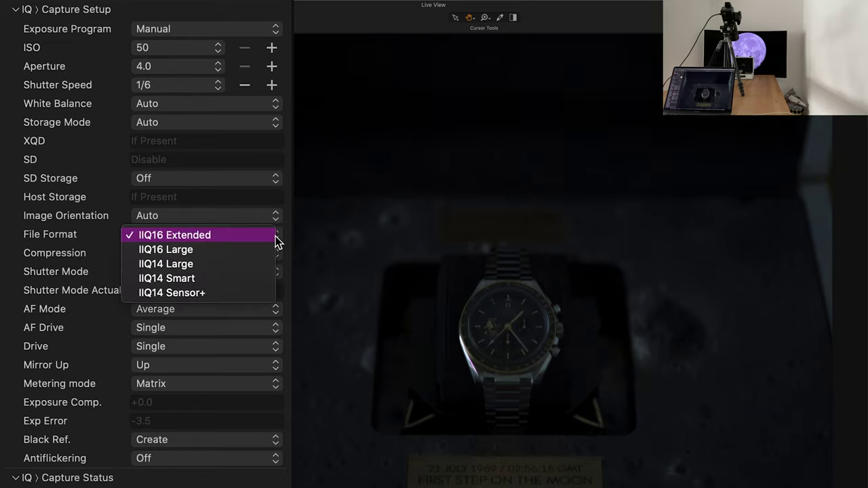
click(219, 234)
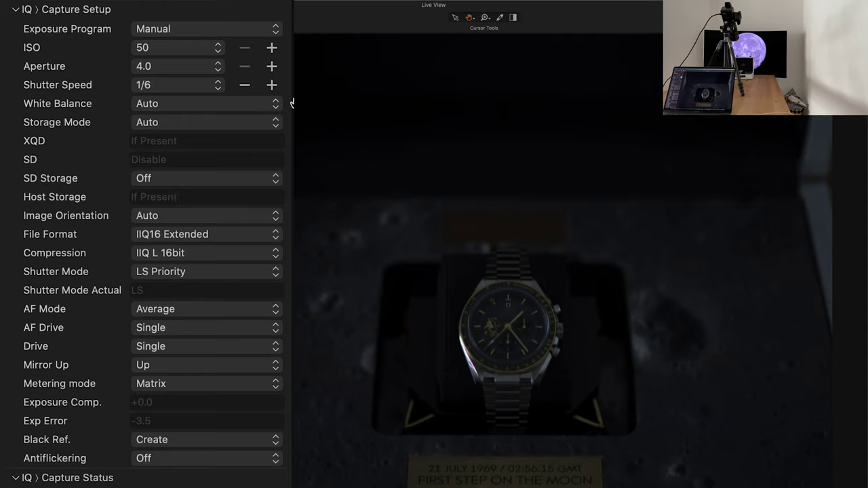
click(218, 85)
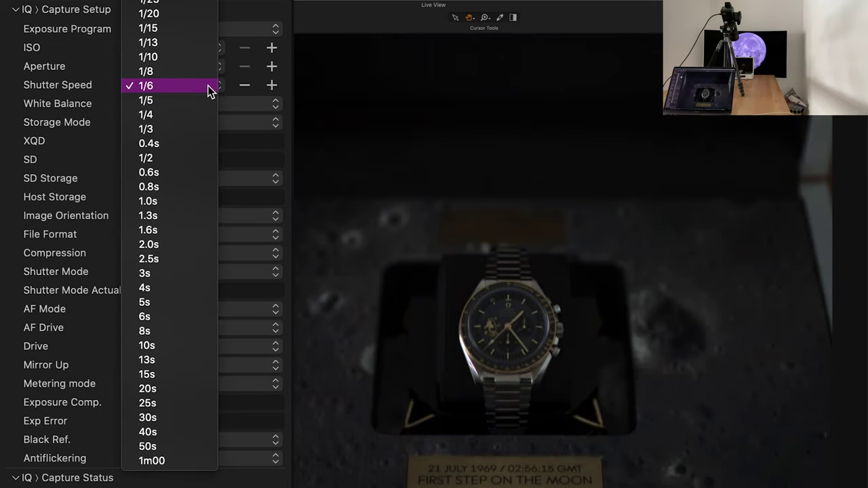
click(181, 158)
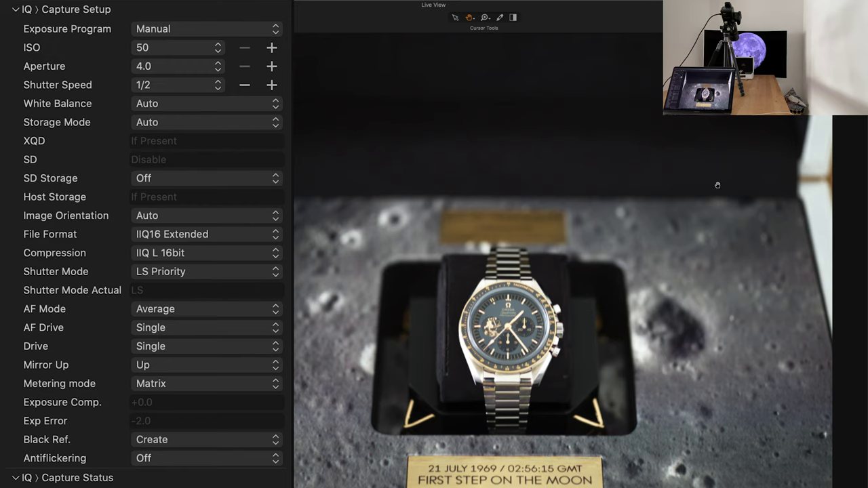
Zoom the live view to 100% and centre it on the dial lettering
key(z)
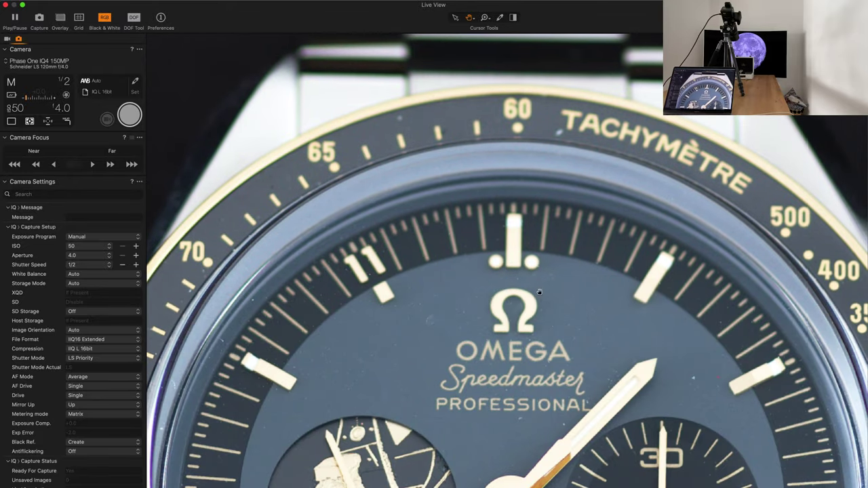
drag(541, 332, 530, 202)
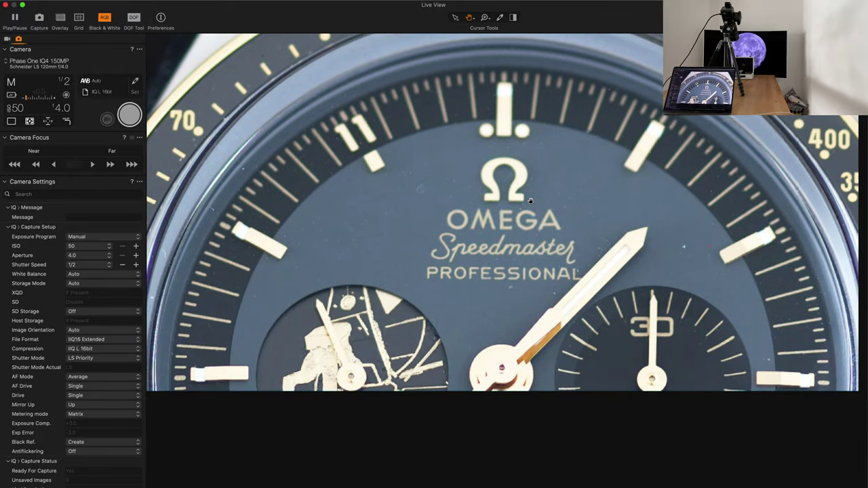
drag(523, 400, 530, 302)
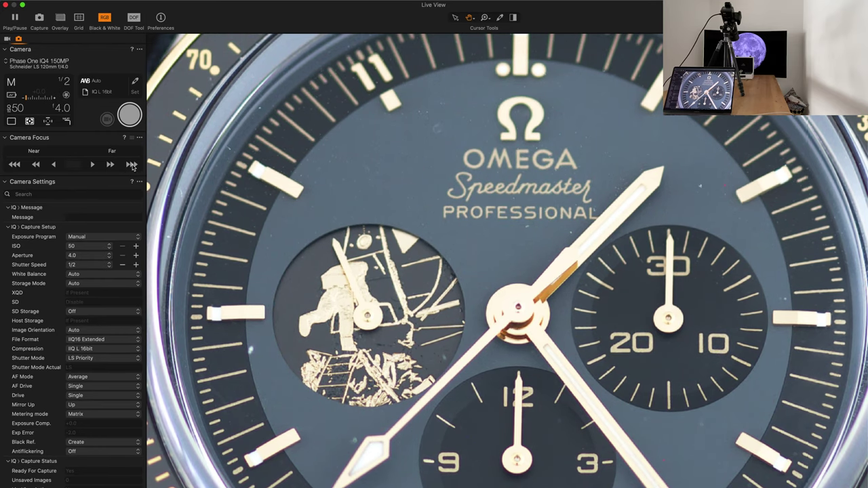
Step the camera focus near and far until the dial lettering is sharp
click(132, 165)
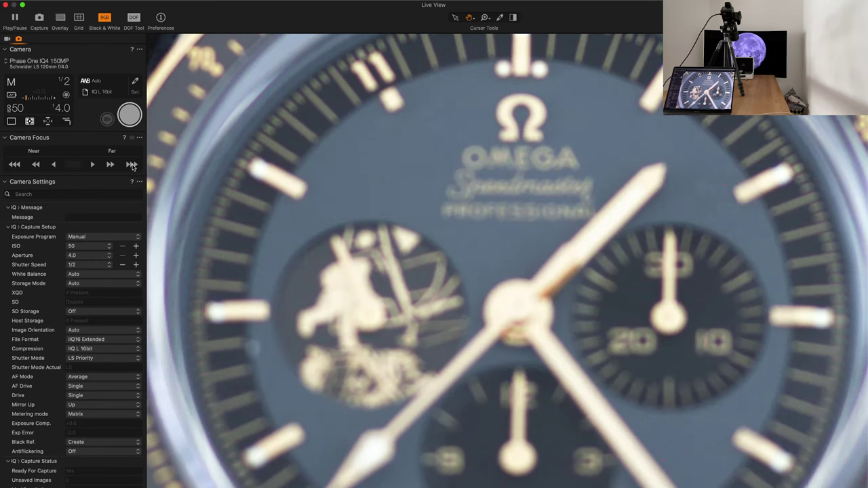
click(14, 165)
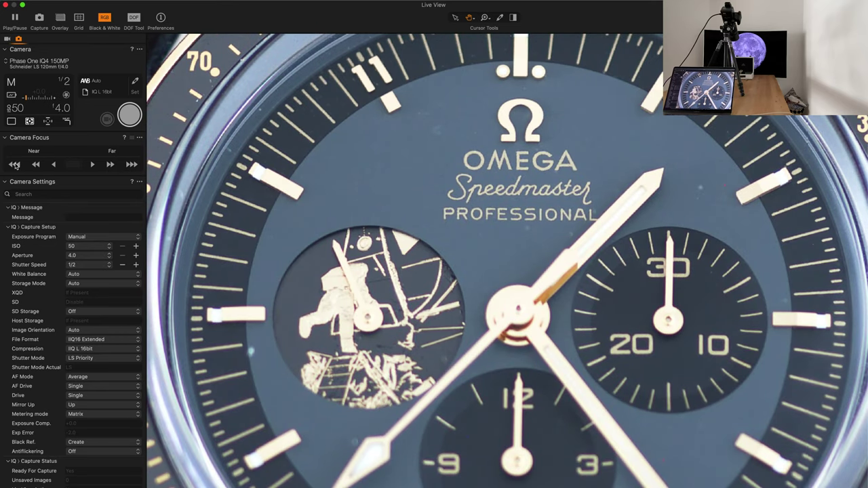
click(14, 165)
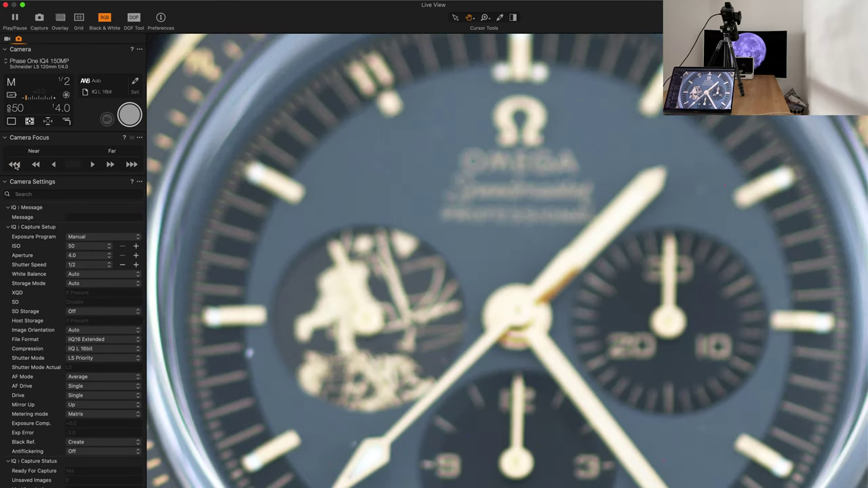
click(133, 167)
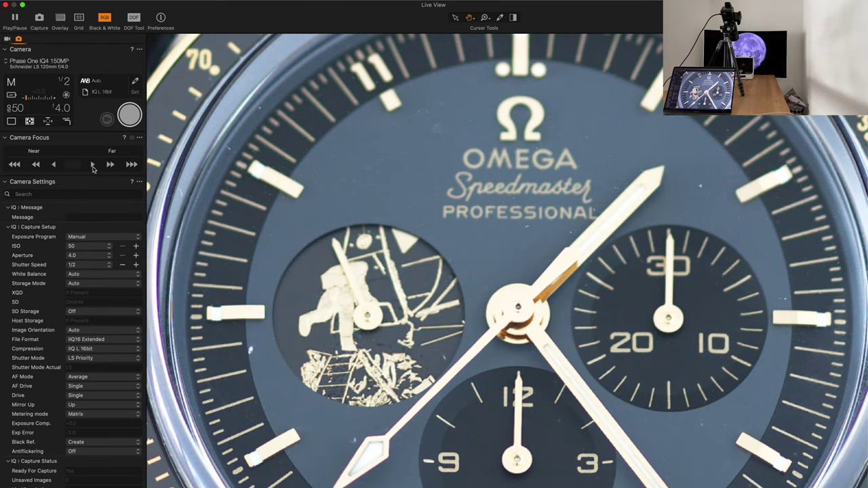
click(111, 165)
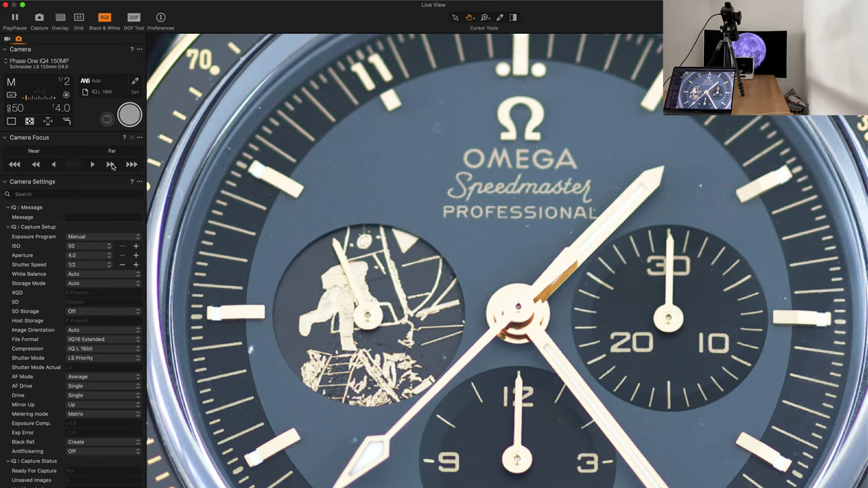
click(111, 165)
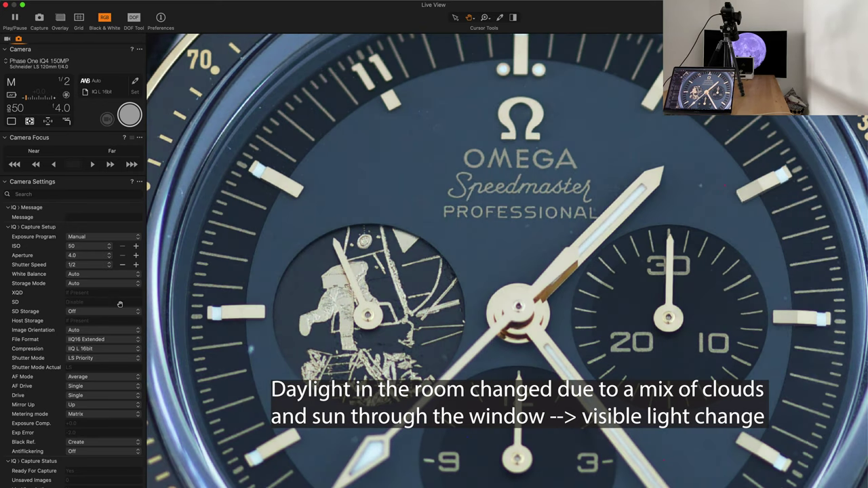
Drop the shutter speed to 1/3 and capture a shot of the watch dial
click(110, 266)
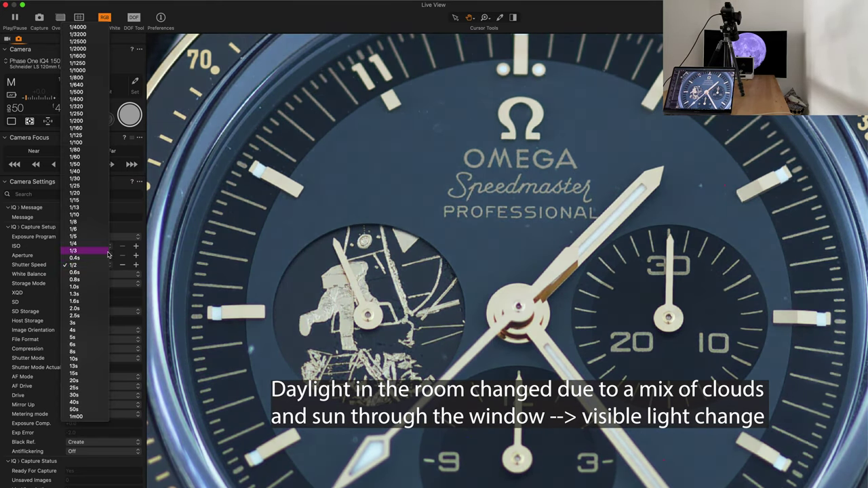
click(108, 252)
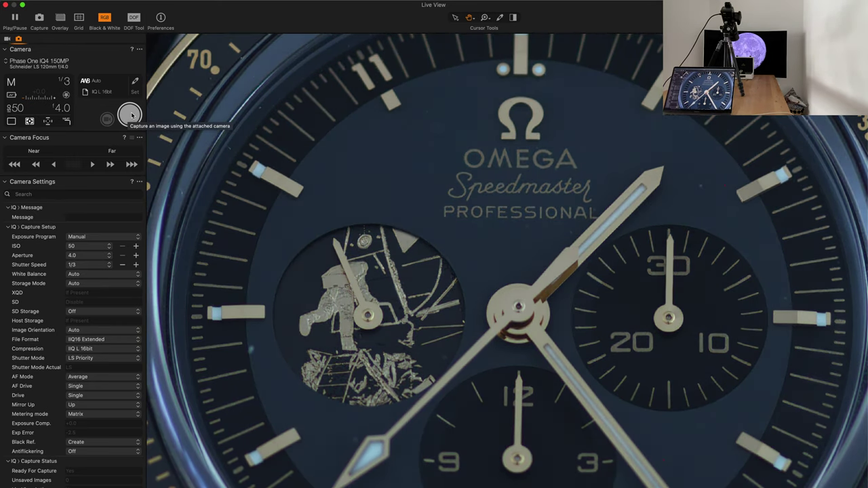
click(130, 115)
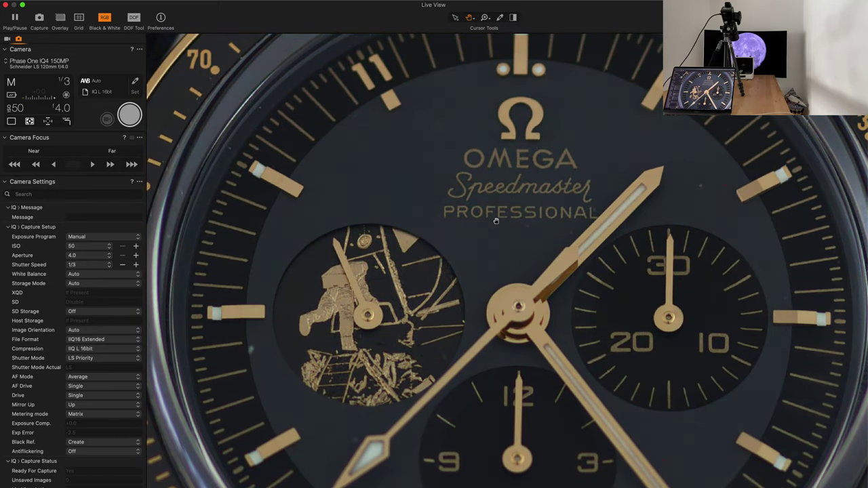
Bring the Omega Moon Watch.cosessiondb window to full screen via Mission Control
key(ctrl+Up)
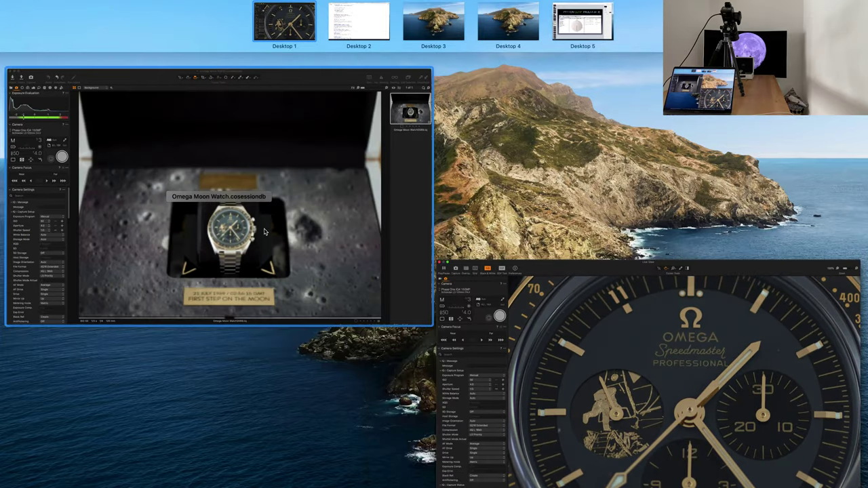
click(265, 232)
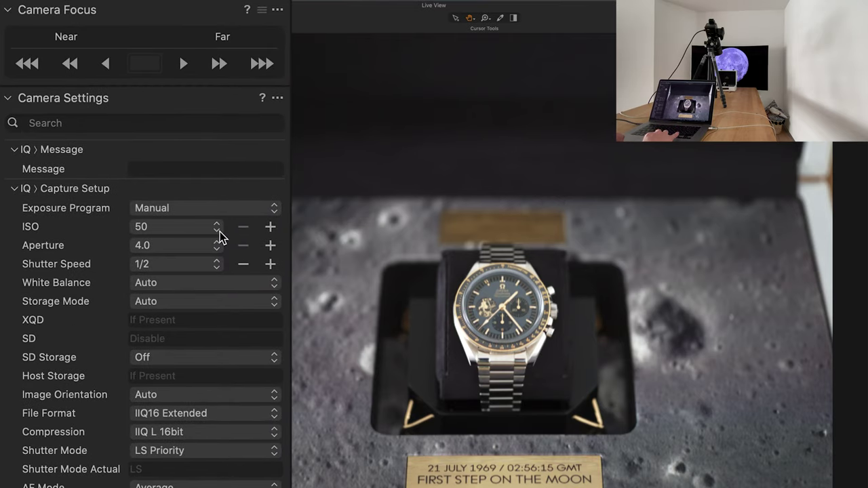
Set the aperture to 8.0 and the shutter speed to 2.0s, leaving ISO at 50
click(220, 248)
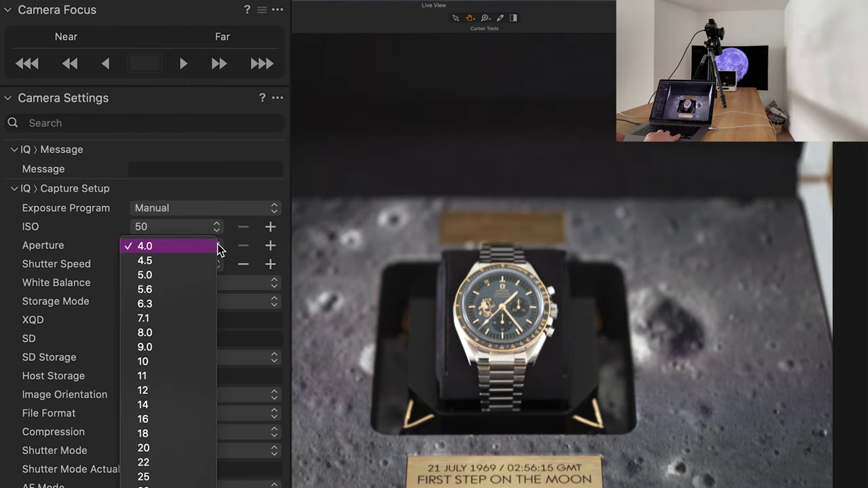
click(202, 333)
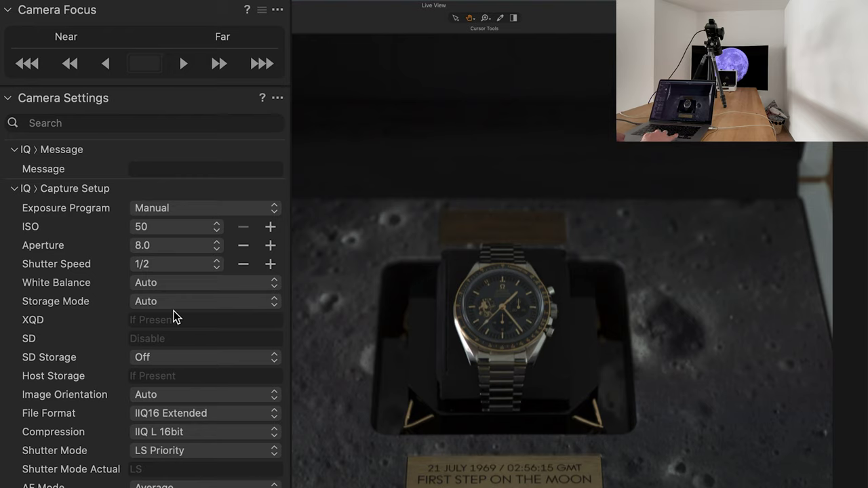
click(218, 266)
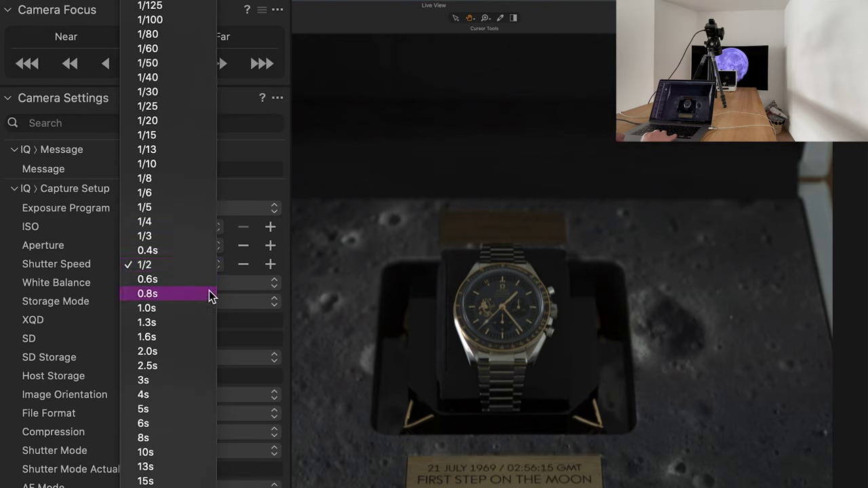
click(197, 351)
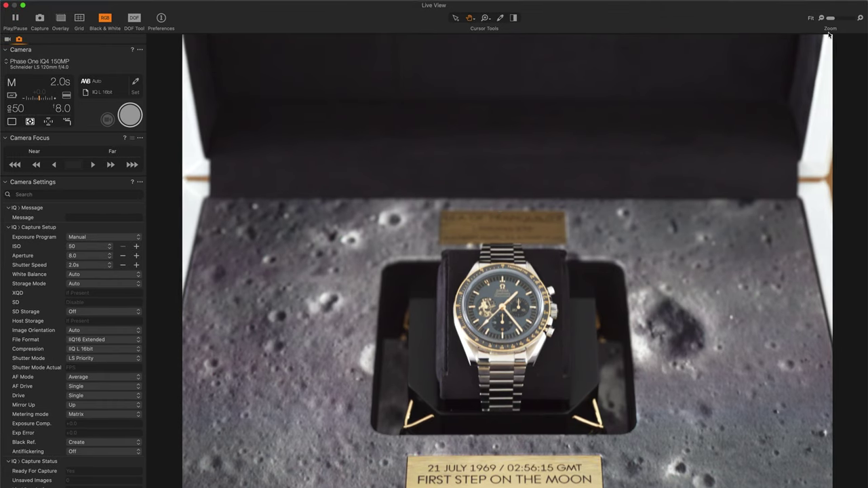
Zoom the live view to 100% and pan from the subdial down the bracelet to the lining
click(861, 19)
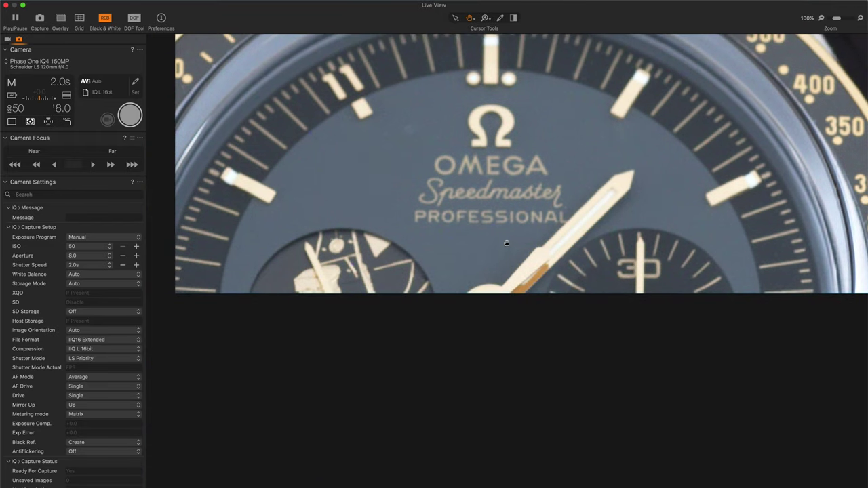
drag(507, 243, 466, 367)
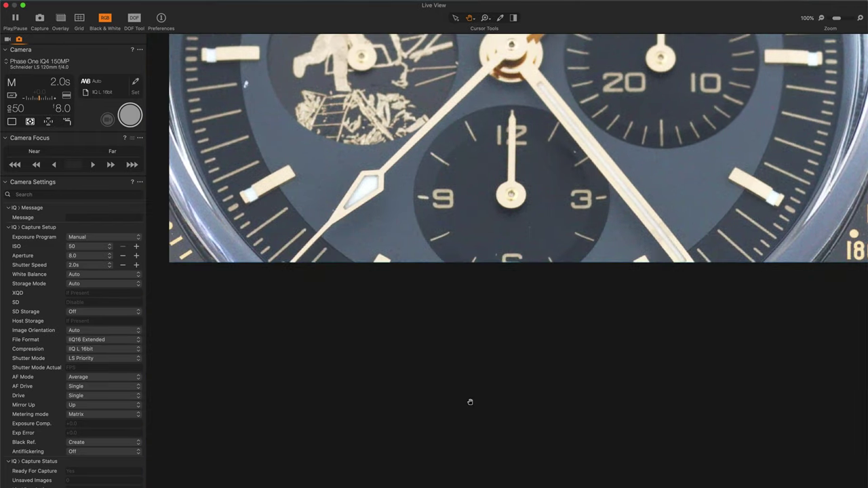
drag(470, 402, 508, 415)
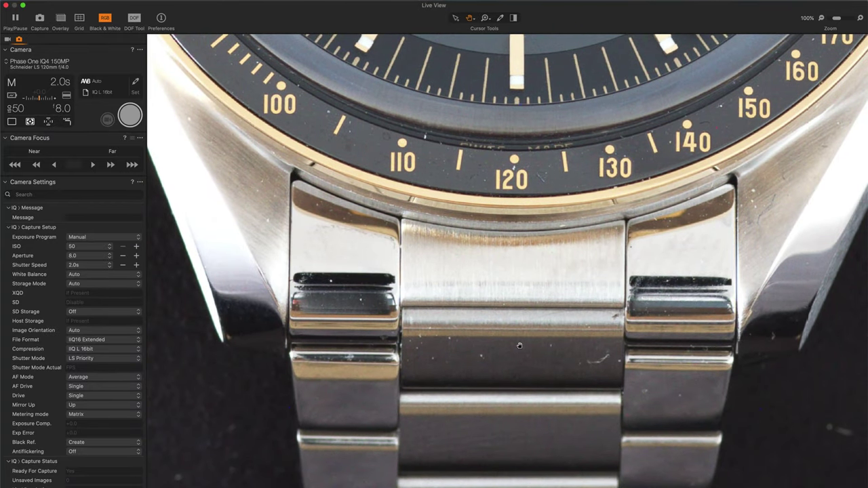
drag(519, 346, 516, 185)
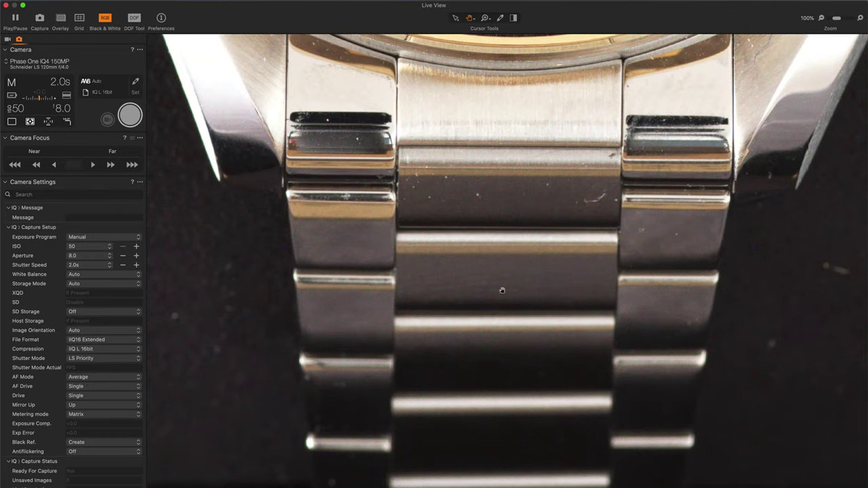
drag(502, 252, 504, 170)
drag(500, 287, 514, 68)
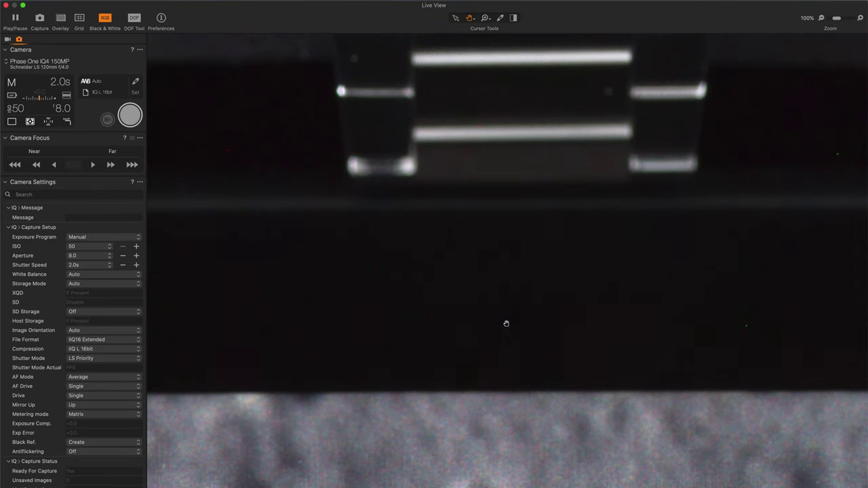
drag(507, 324, 510, 80)
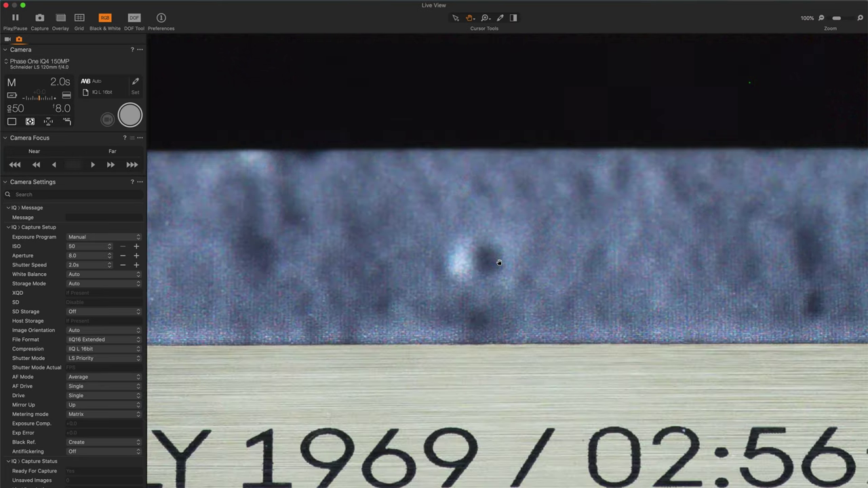
Frame the engraved plate so '1969 / 02:56 STEP ON THE' is readable
drag(500, 258, 504, 160)
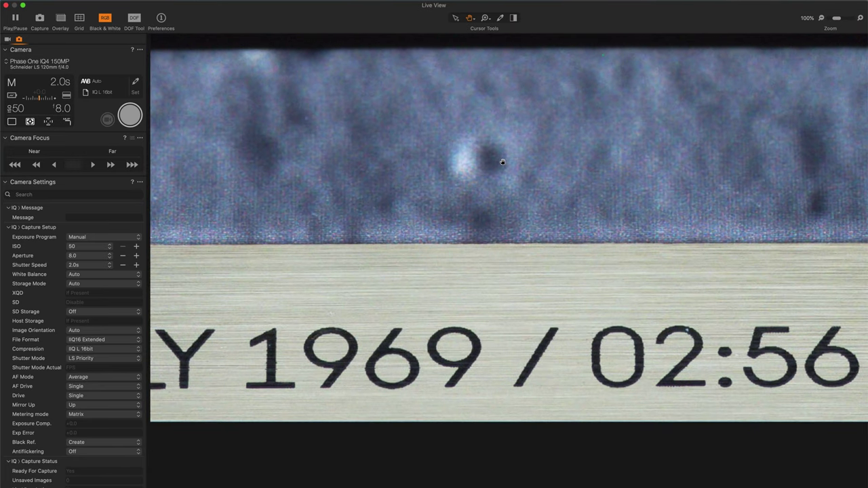
drag(488, 455, 486, 343)
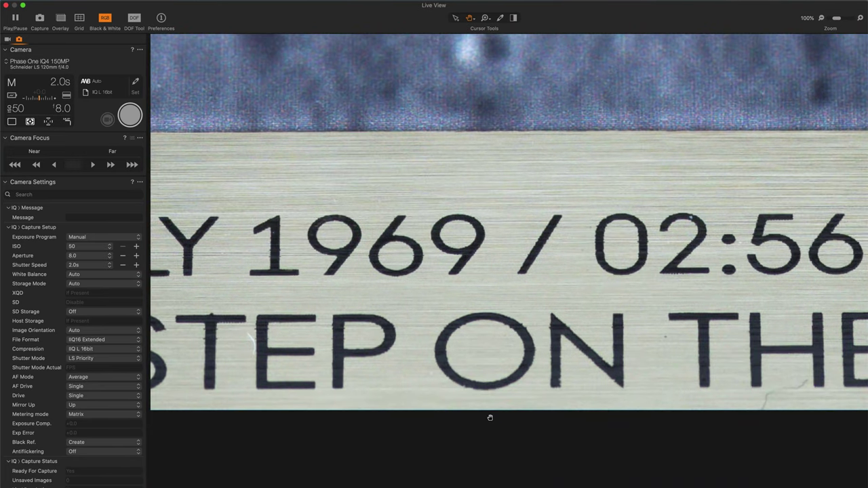
drag(491, 417, 490, 373)
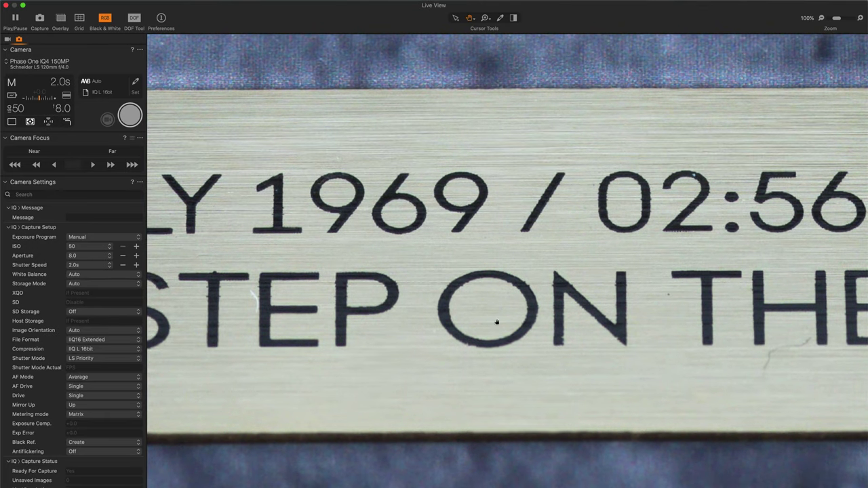
drag(496, 323, 499, 255)
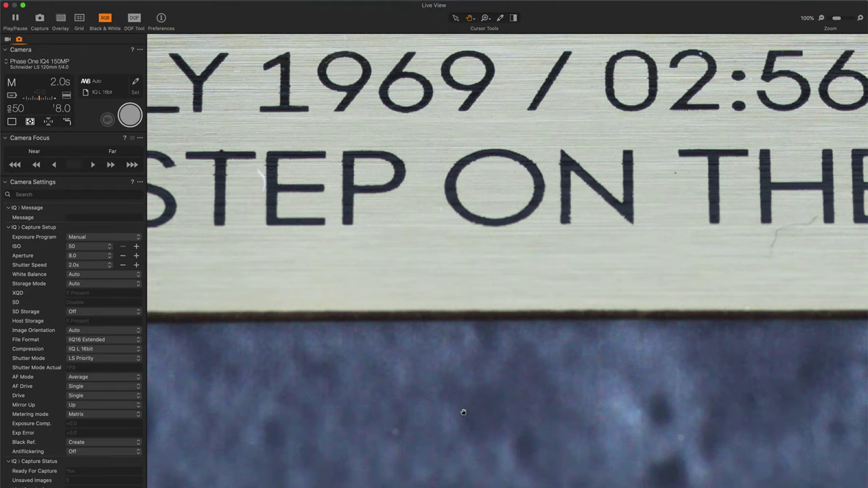
drag(462, 411, 468, 378)
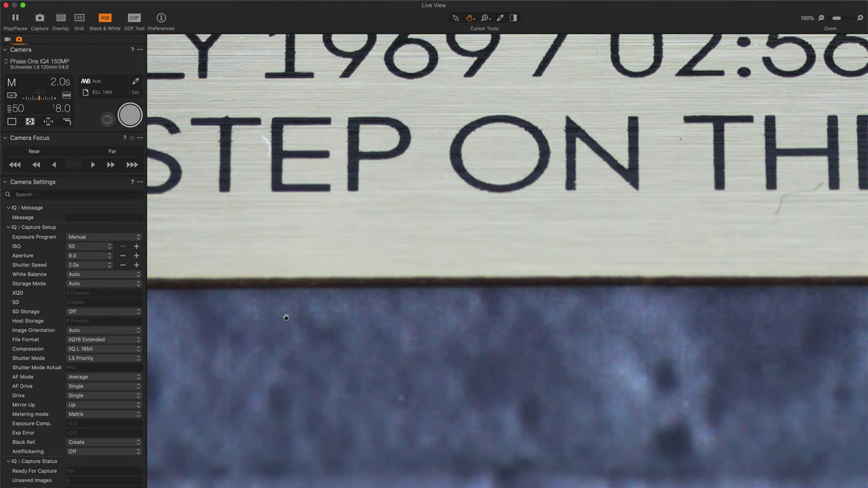
Step focus two notches nearer onto the engraved plate and capture a shot
click(37, 166)
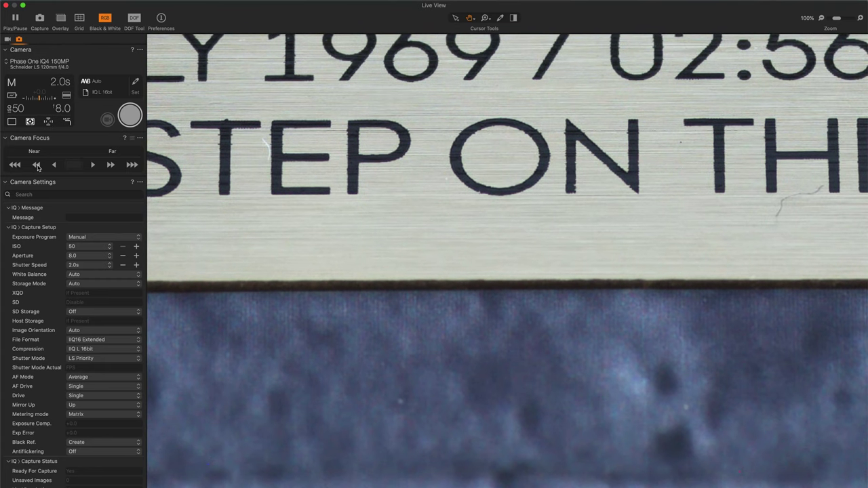
click(37, 166)
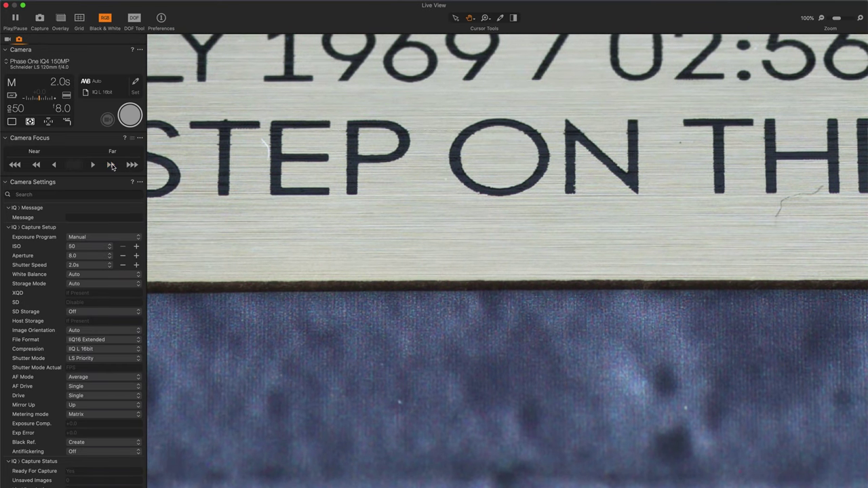
click(130, 115)
Return to the main Capture One session window through Mission Control
key(ctrl+Up)
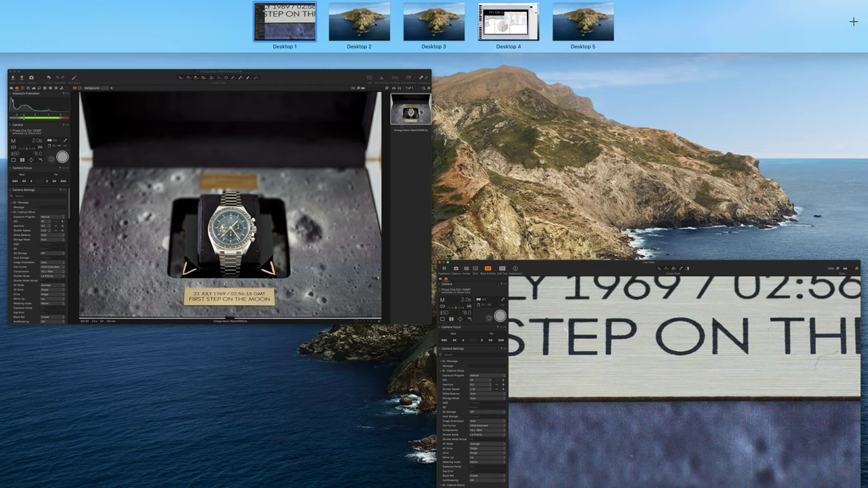
click(217, 203)
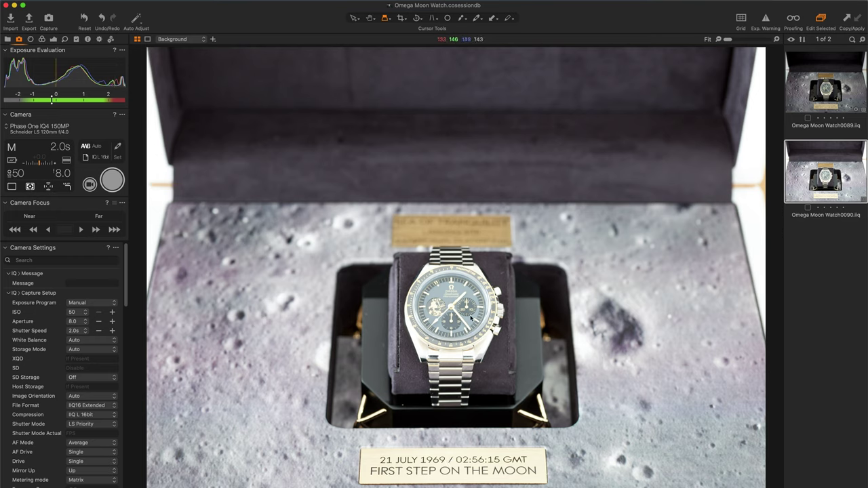
In the Live View window, change the shutter speed from 2.0s to 1.0s, then to 1.3s
key(ctrl+Up)
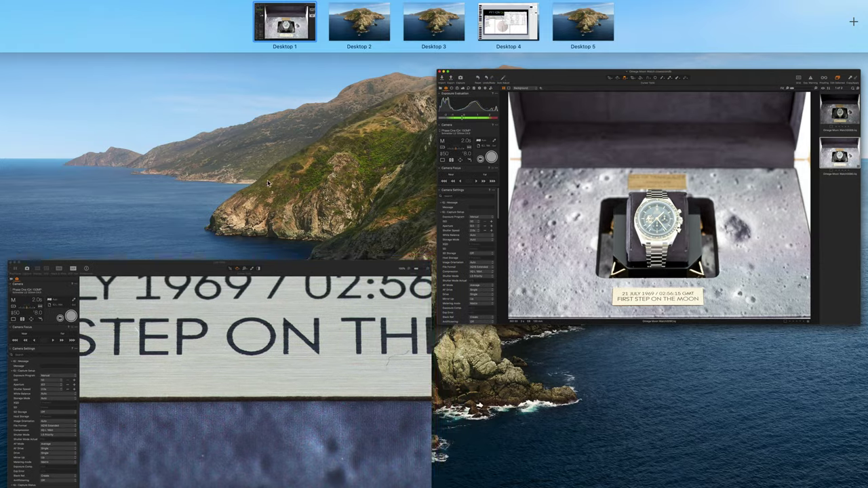
click(328, 400)
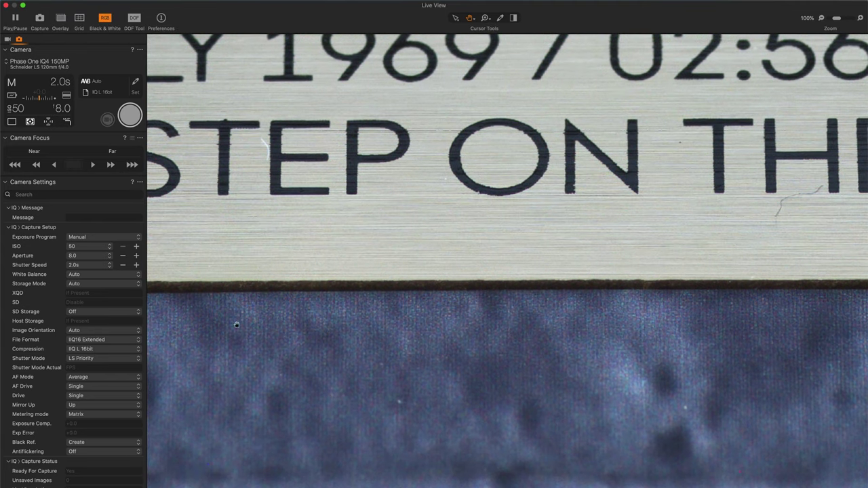
click(111, 268)
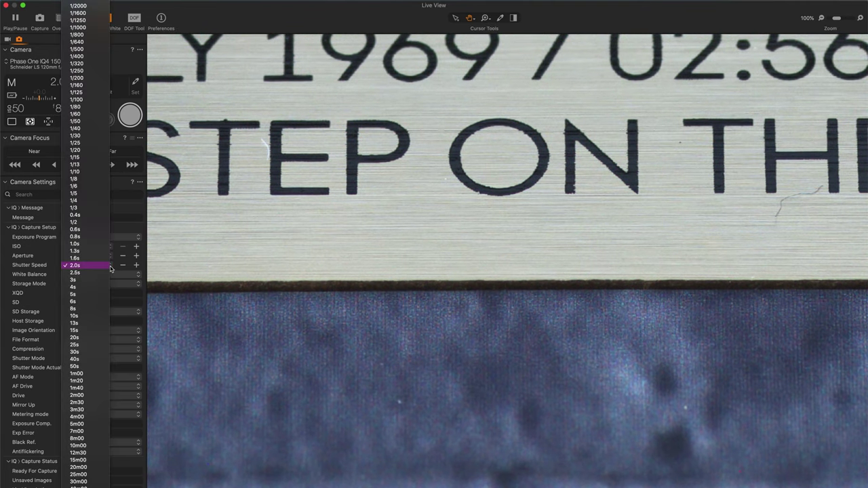
click(105, 246)
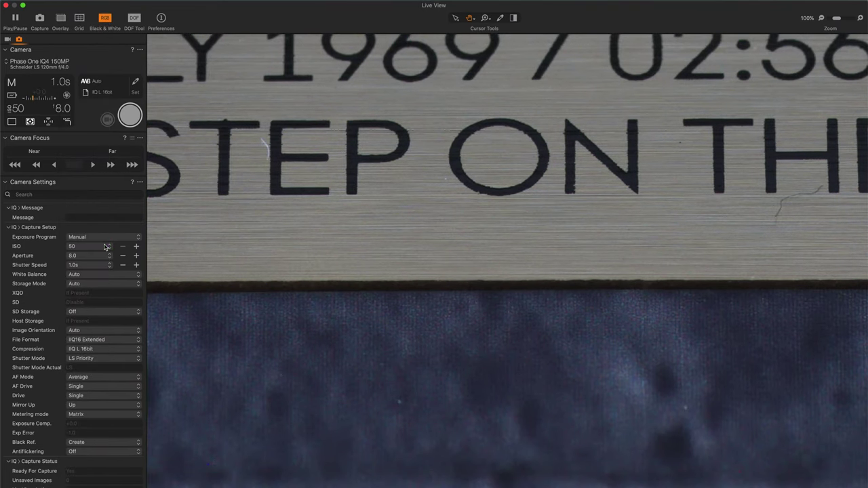
click(111, 265)
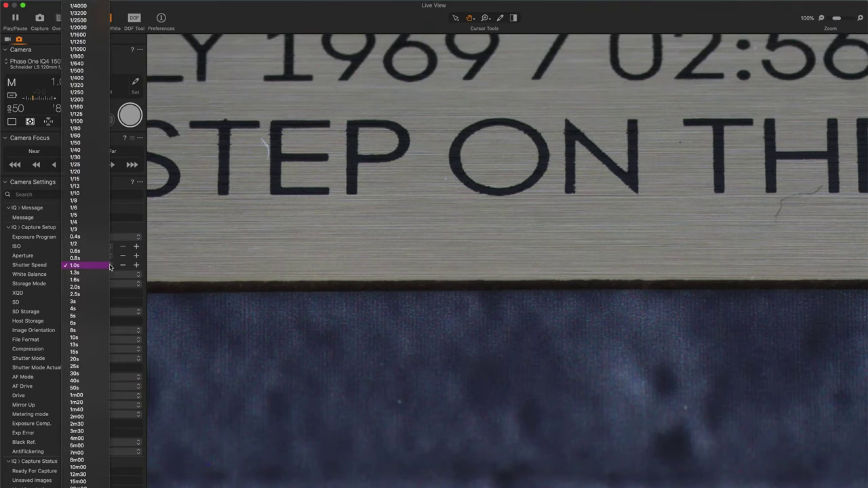
click(108, 274)
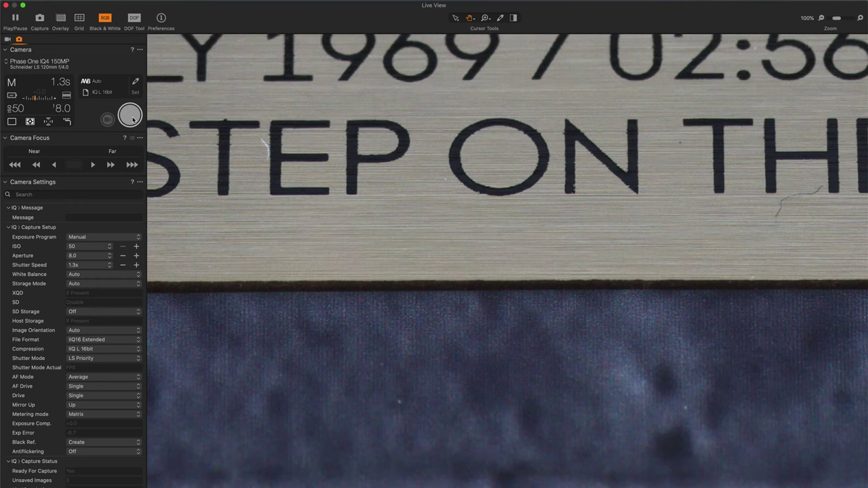
key(ctrl+Up)
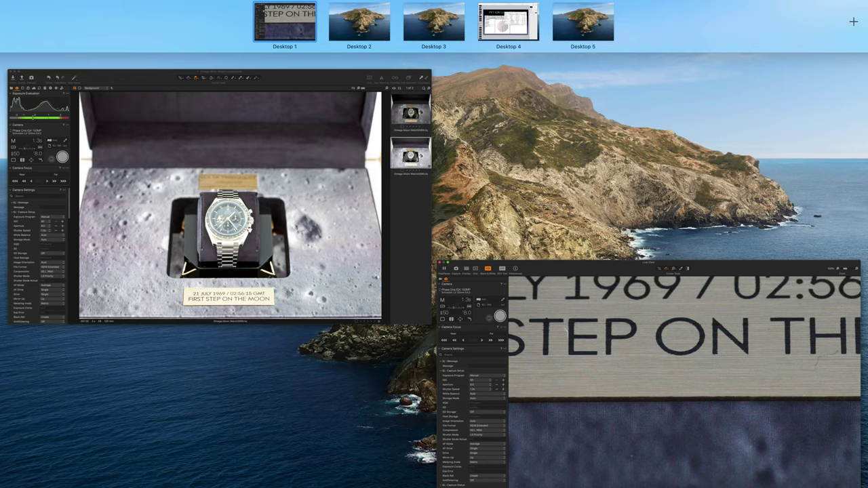
Review the third capture, Omega Moon Watch0091.iiq, then go back to the Live View window
click(288, 197)
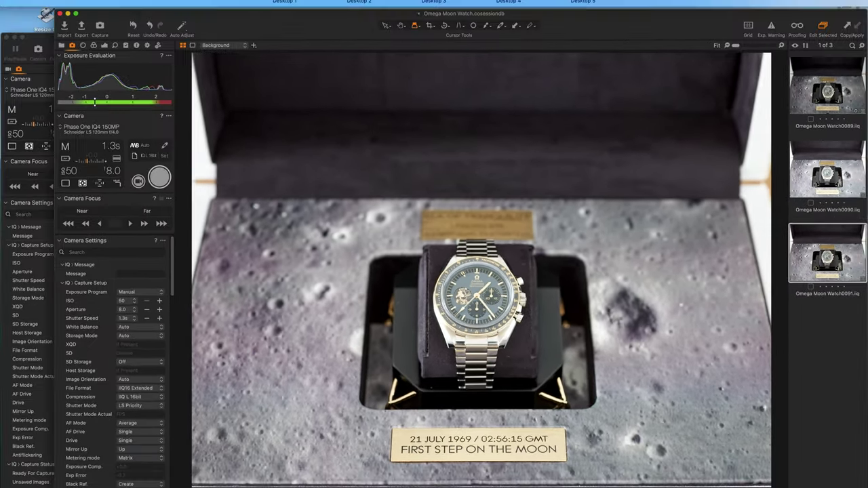
click(279, 351)
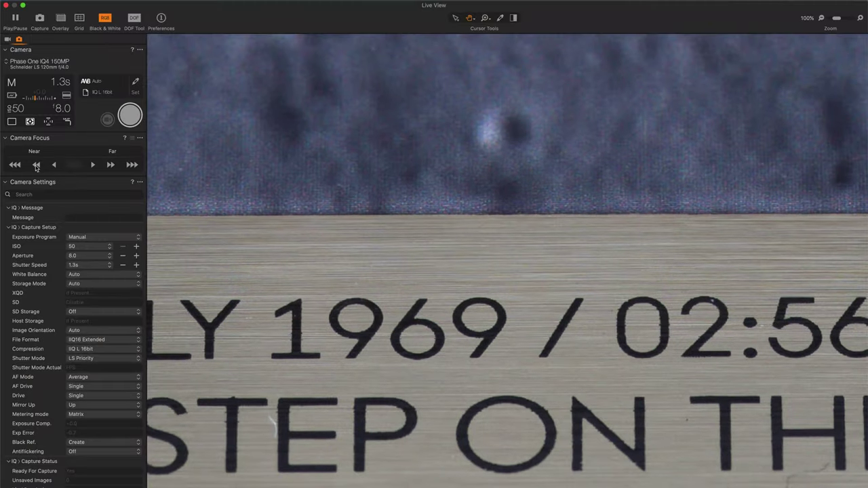
Nudge the focus one step nearer and capture another shot of the boxed watch
click(36, 165)
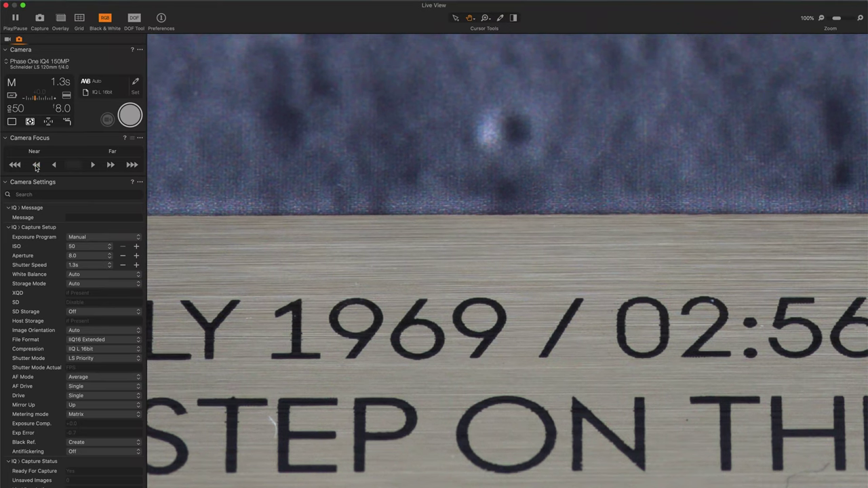
click(136, 116)
Bring the Capture One session full screen to check the new Omega Moon Watch0092 capture, then return to the window overview
key(ctrl+Up)
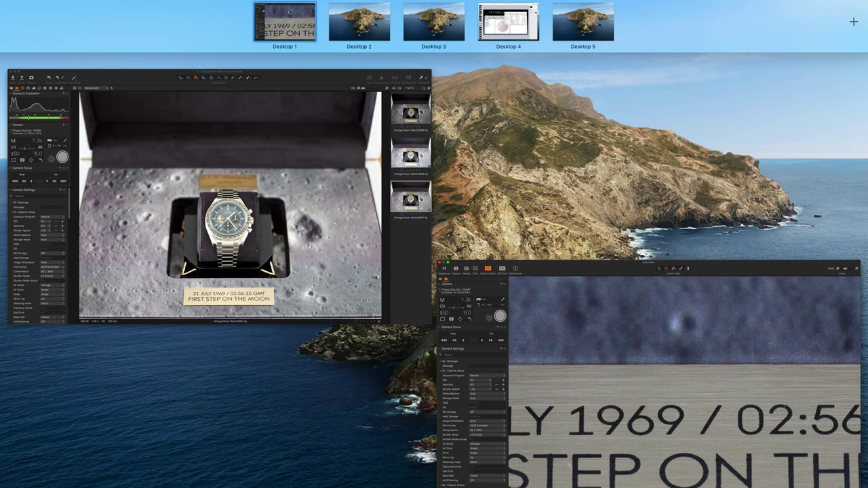
click(410, 254)
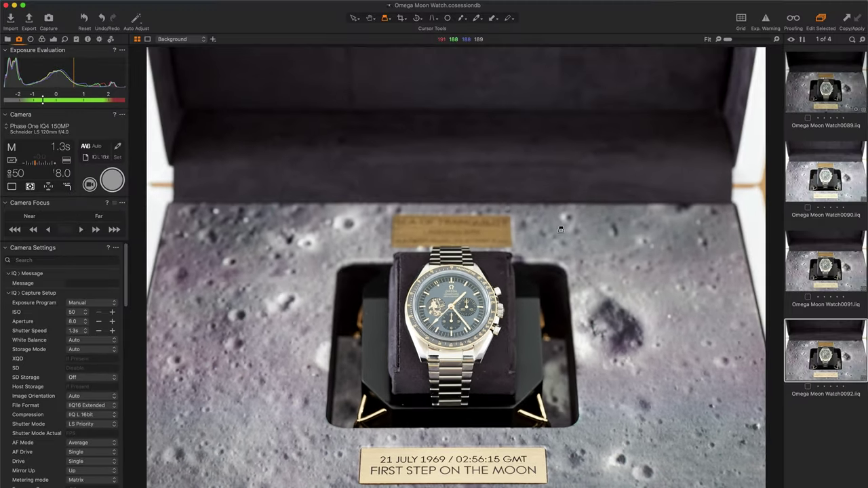
key(ctrl+Up)
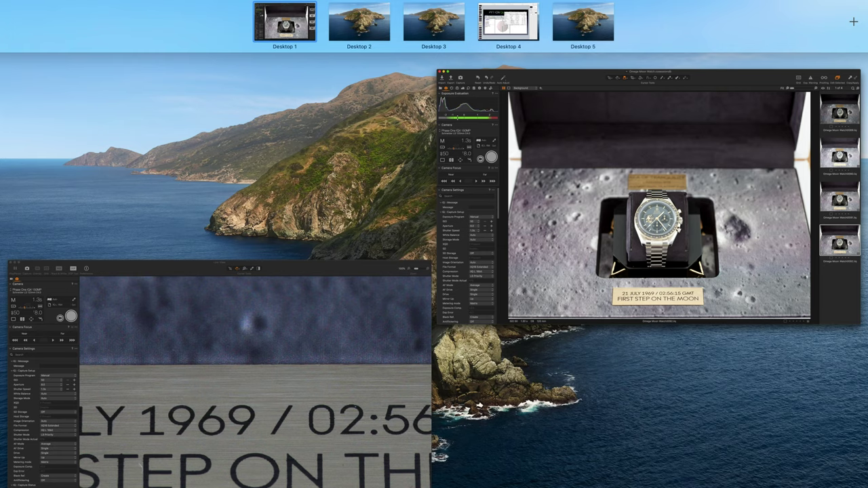
Bring the Live View of the engraved plate back to full screen
click(300, 387)
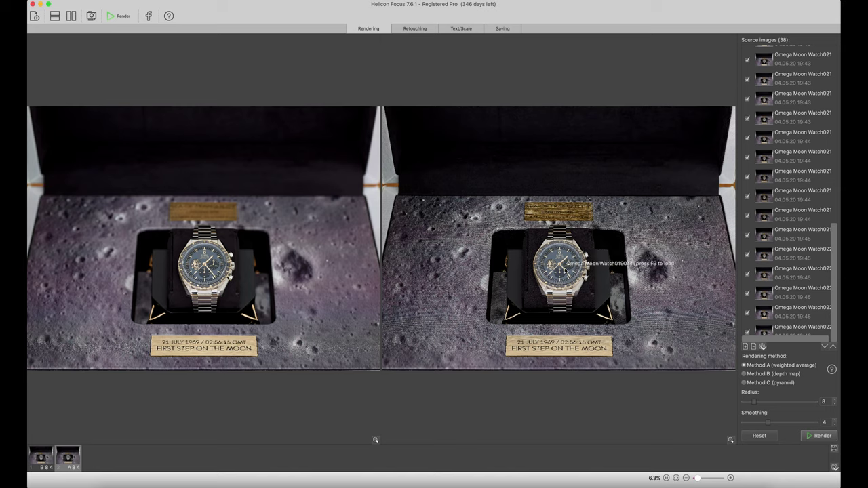
Select Method C (pyramid) for rendering the 38-image stack
click(745, 383)
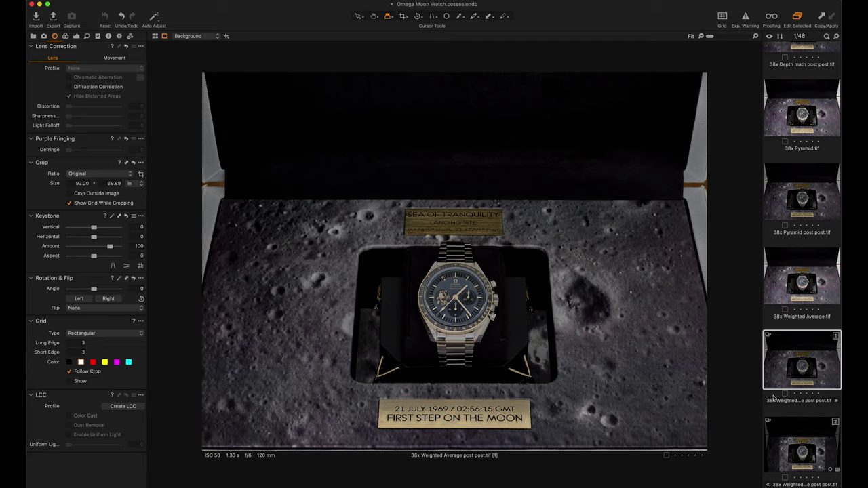
Compare keystone-corrected variant [2] with uncorrected variant [1], finishing on variant [2]
scroll(806, 367, down, 2)
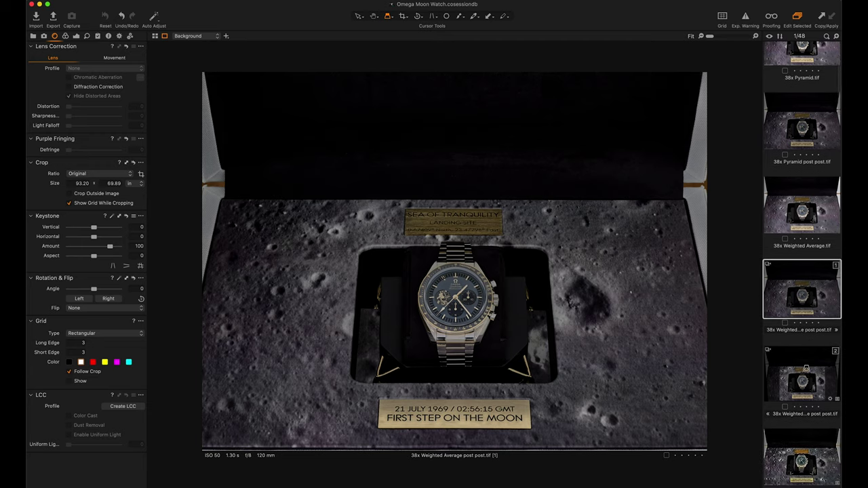
click(806, 367)
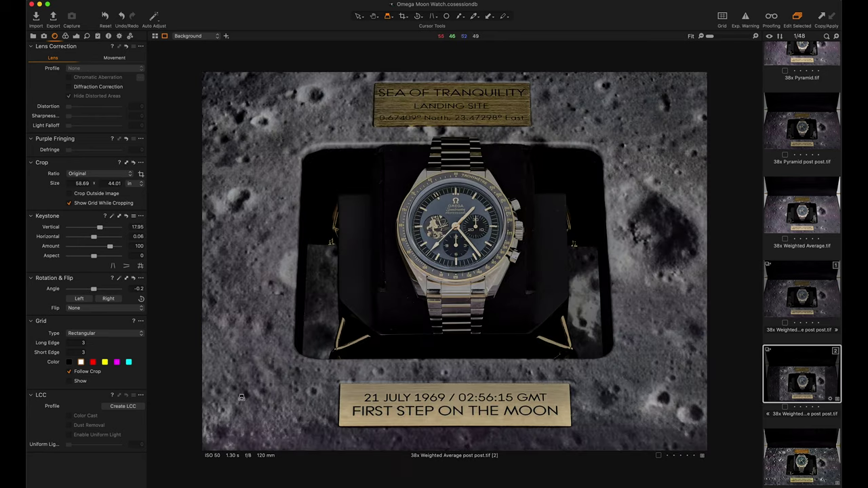
click(817, 289)
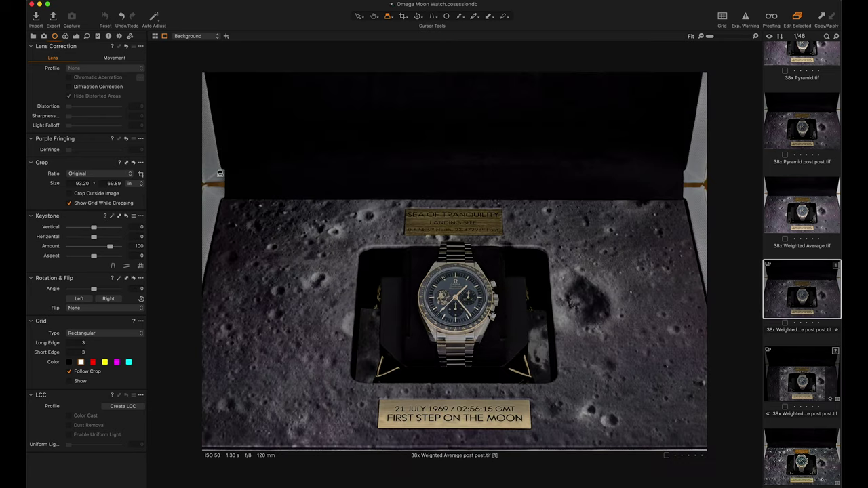
click(803, 373)
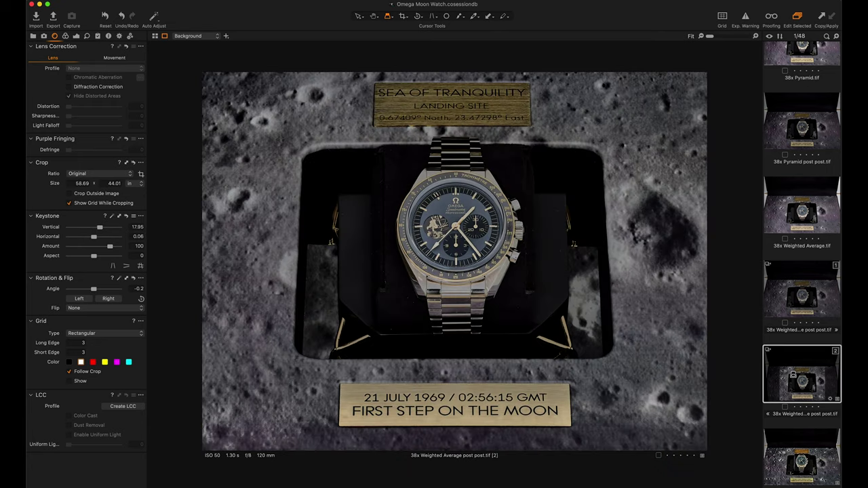